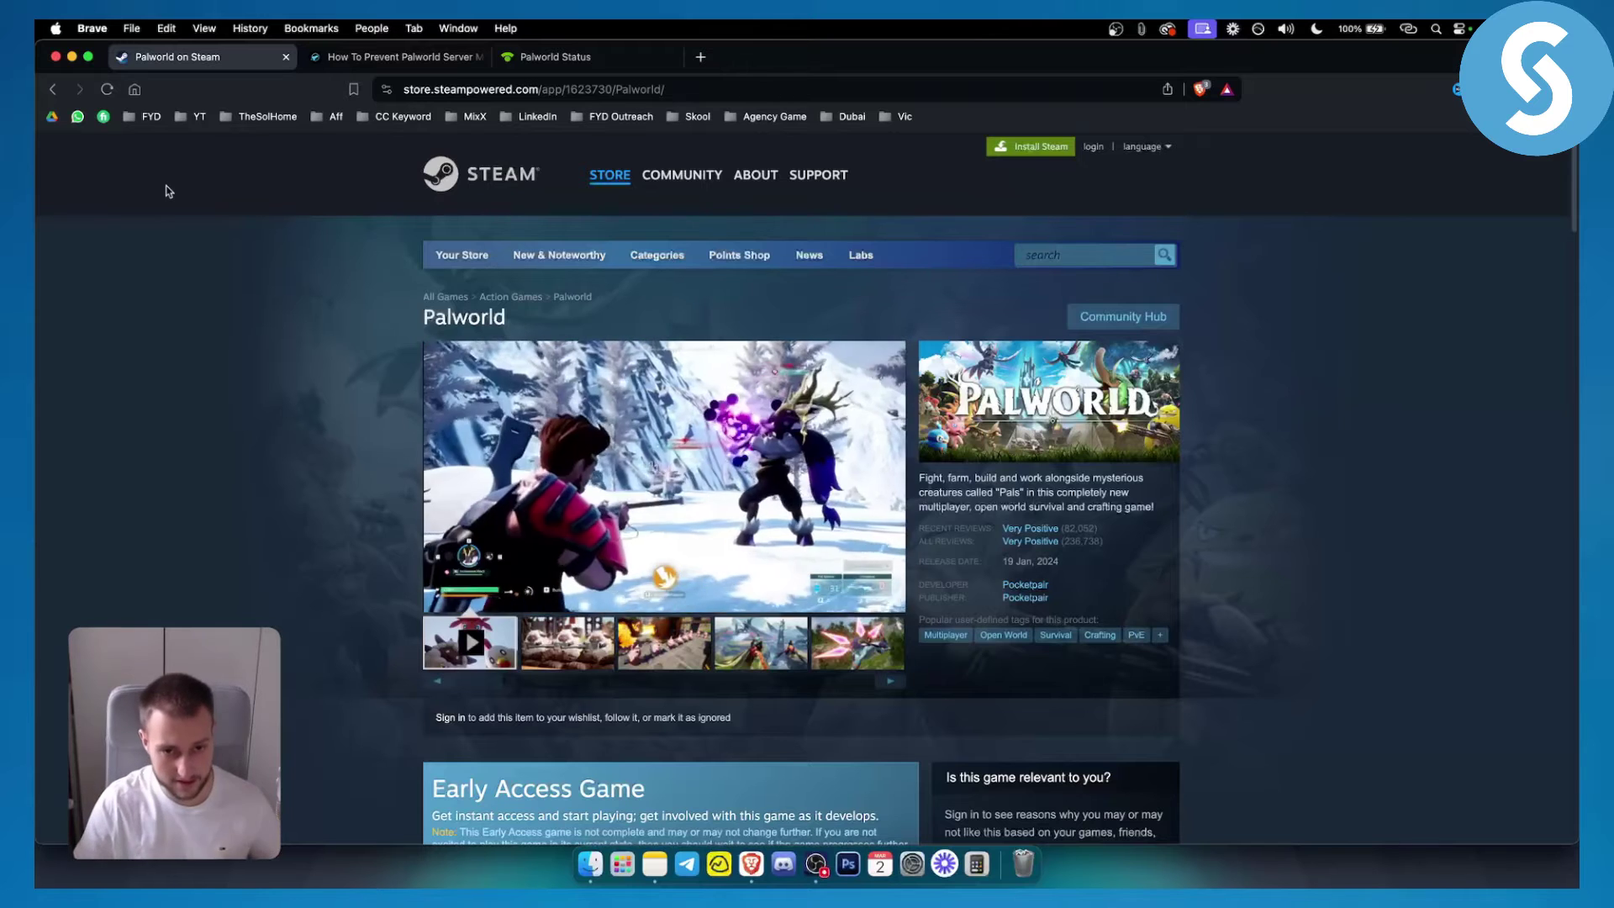
Switch to the 'How To Prevent Palworld Server' memory leak article tab.
{"action": "left_click", "coordinate": [397, 56]}
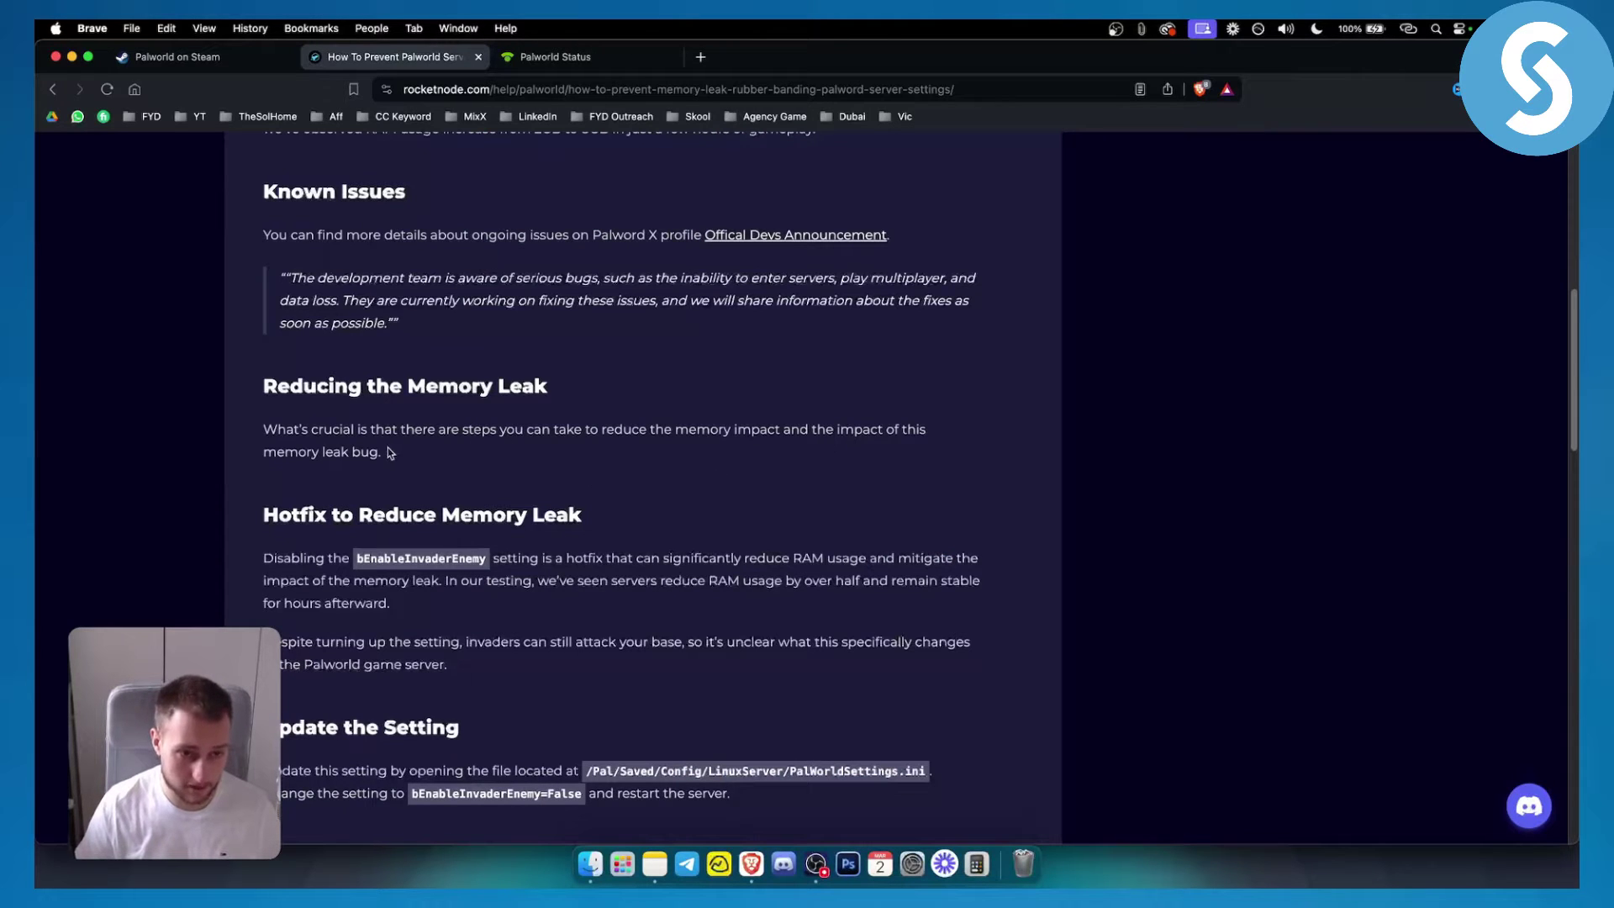
{"action": "left_click_drag", "start_coordinate": [390, 454], "coordinate": [235, 455]}
{"action": "left_click", "coordinate": [324, 456]}
{"action": "scroll", "coordinate": [329, 464], "scroll_direction": "down", "scroll_amount": 2}
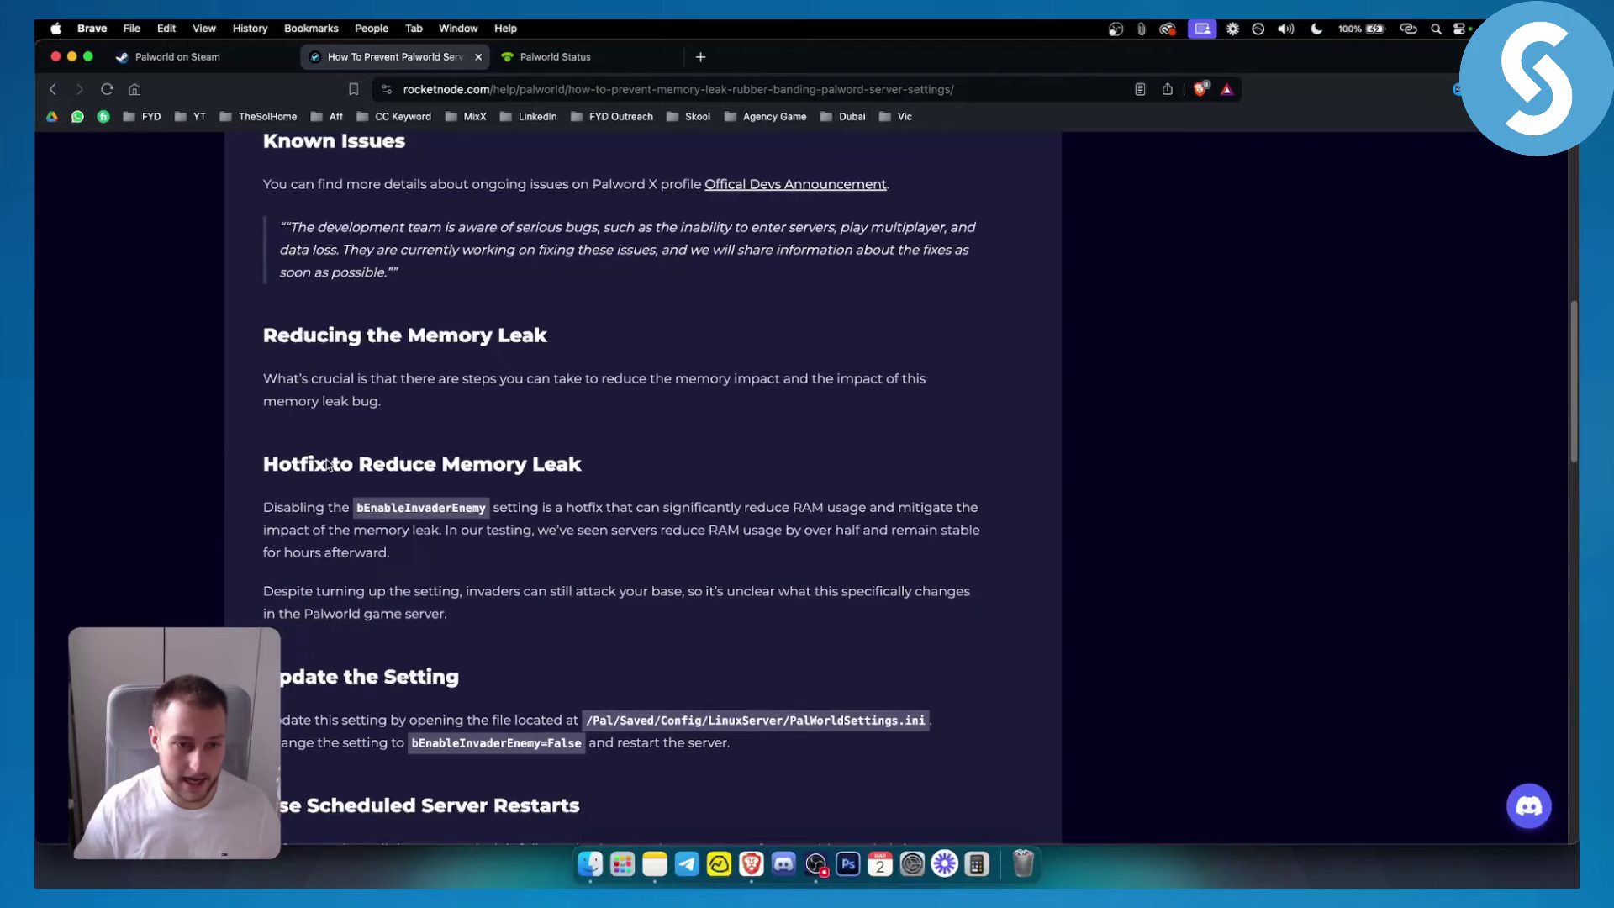
{"action": "scroll", "coordinate": [328, 464], "scroll_direction": "down", "scroll_amount": 1}
{"action": "left_click_drag", "start_coordinate": [357, 504], "coordinate": [485, 502]}
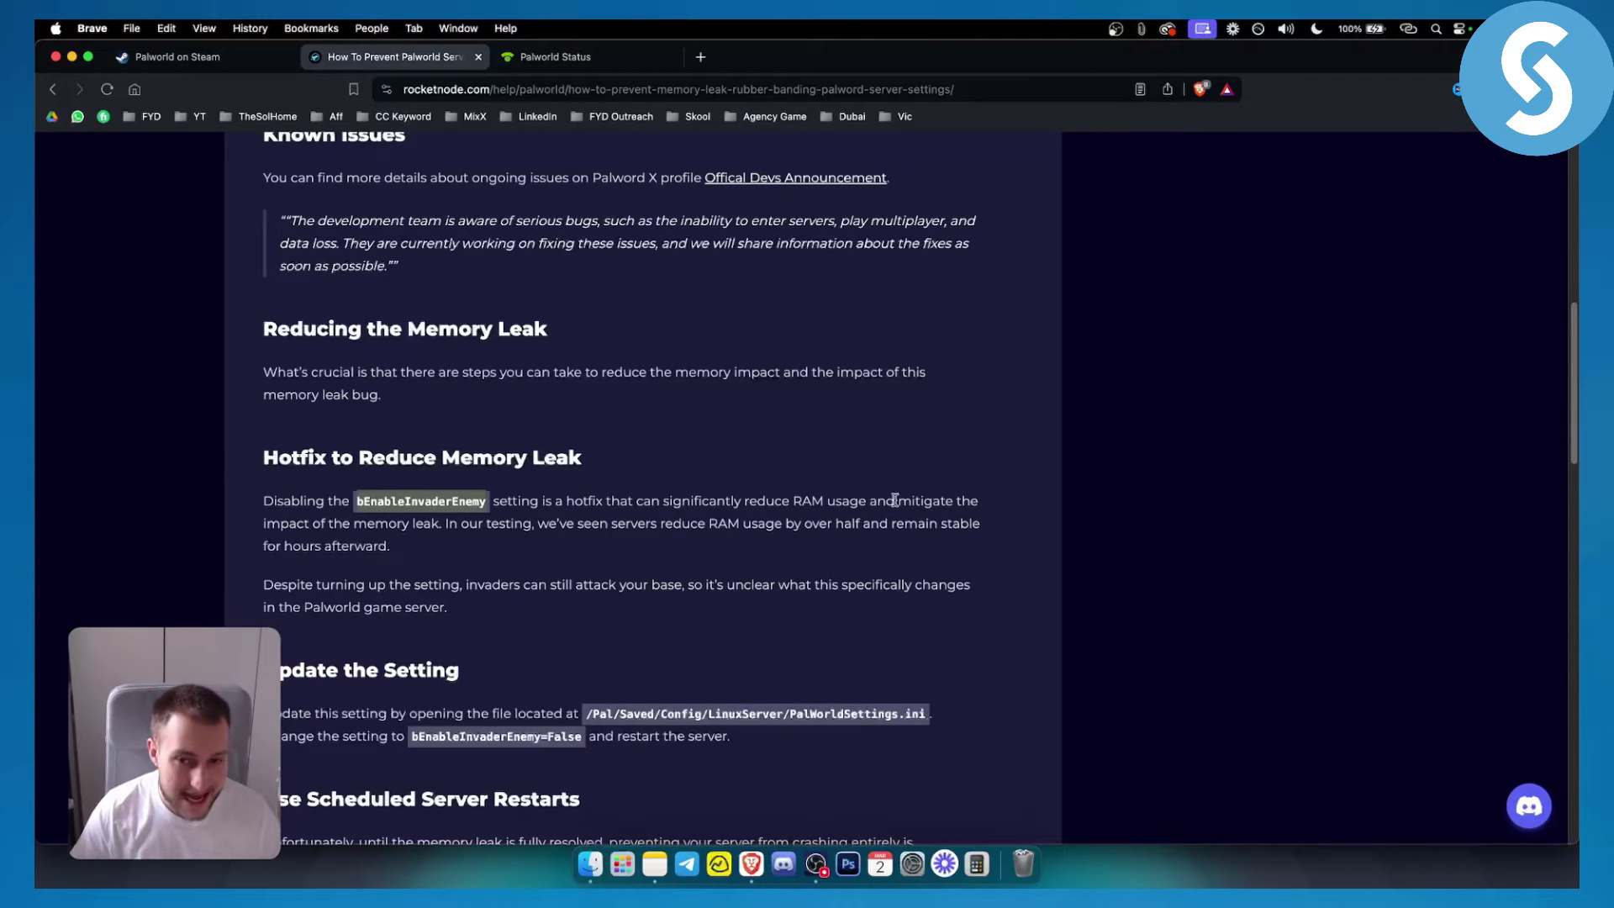
{"action": "mouse_move", "coordinate": [895, 501]}
{"action": "left_mouse_down"}
{"action": "mouse_move", "coordinate": [432, 524]}
{"action": "mouse_move", "coordinate": [923, 528]}
{"action": "mouse_move", "coordinate": [393, 548]}
{"action": "left_mouse_up"}
{"action": "left_click", "coordinate": [442, 528]}
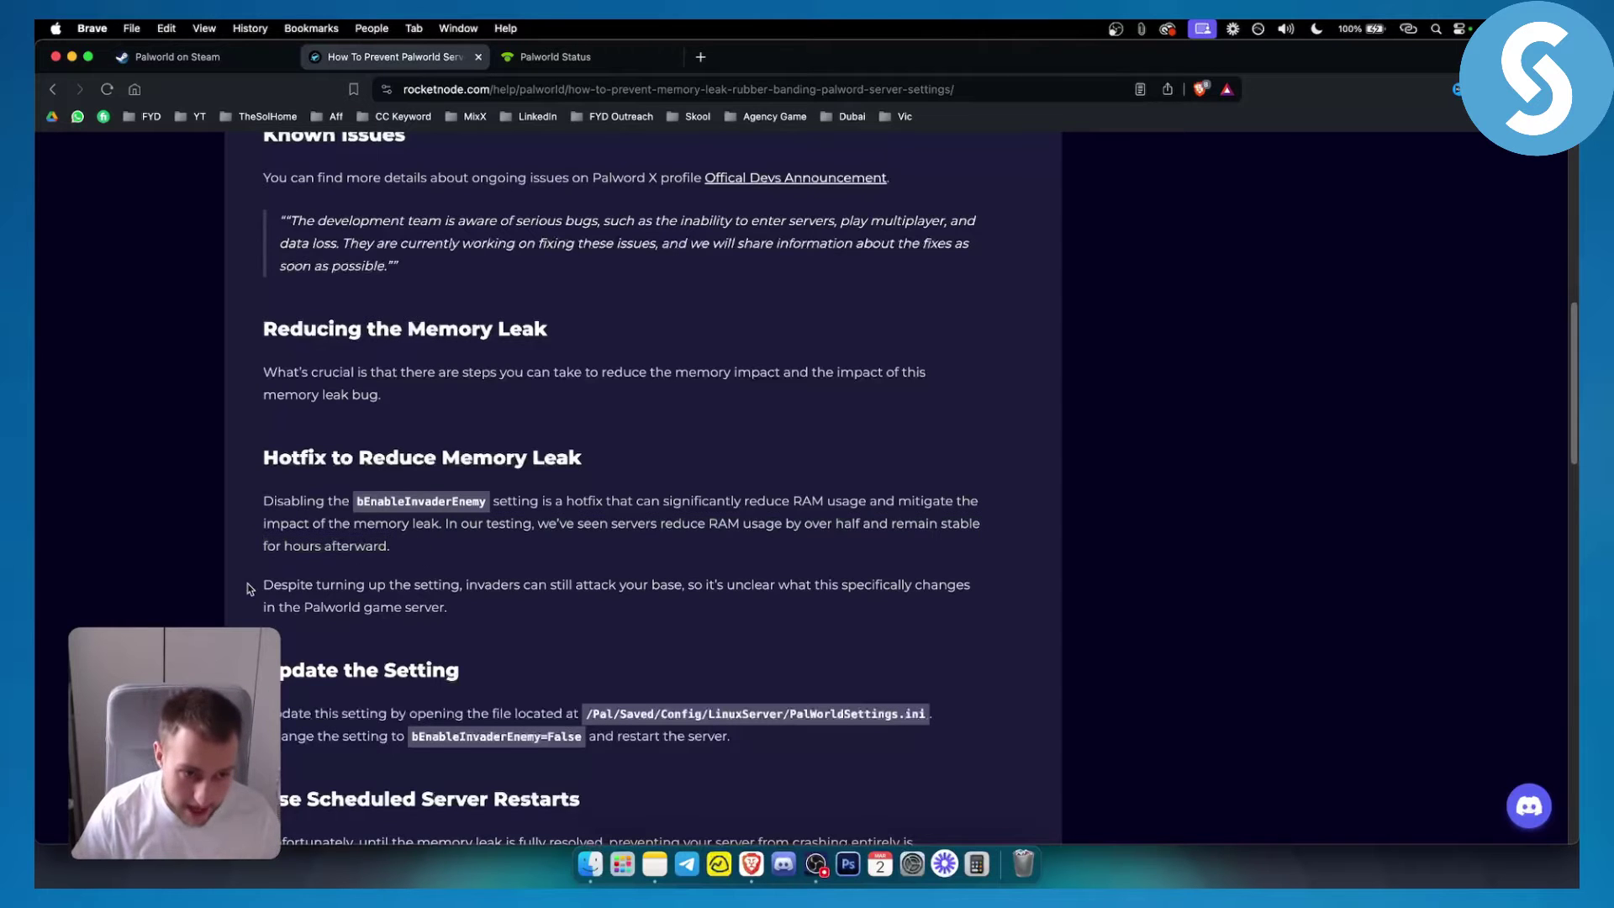
{"action": "mouse_move", "coordinate": [250, 588]}
{"action": "left_mouse_down"}
{"action": "mouse_move", "coordinate": [403, 588]}
{"action": "mouse_move", "coordinate": [462, 606]}
{"action": "mouse_move", "coordinate": [493, 588]}
{"action": "mouse_move", "coordinate": [858, 597]}
{"action": "left_mouse_up"}
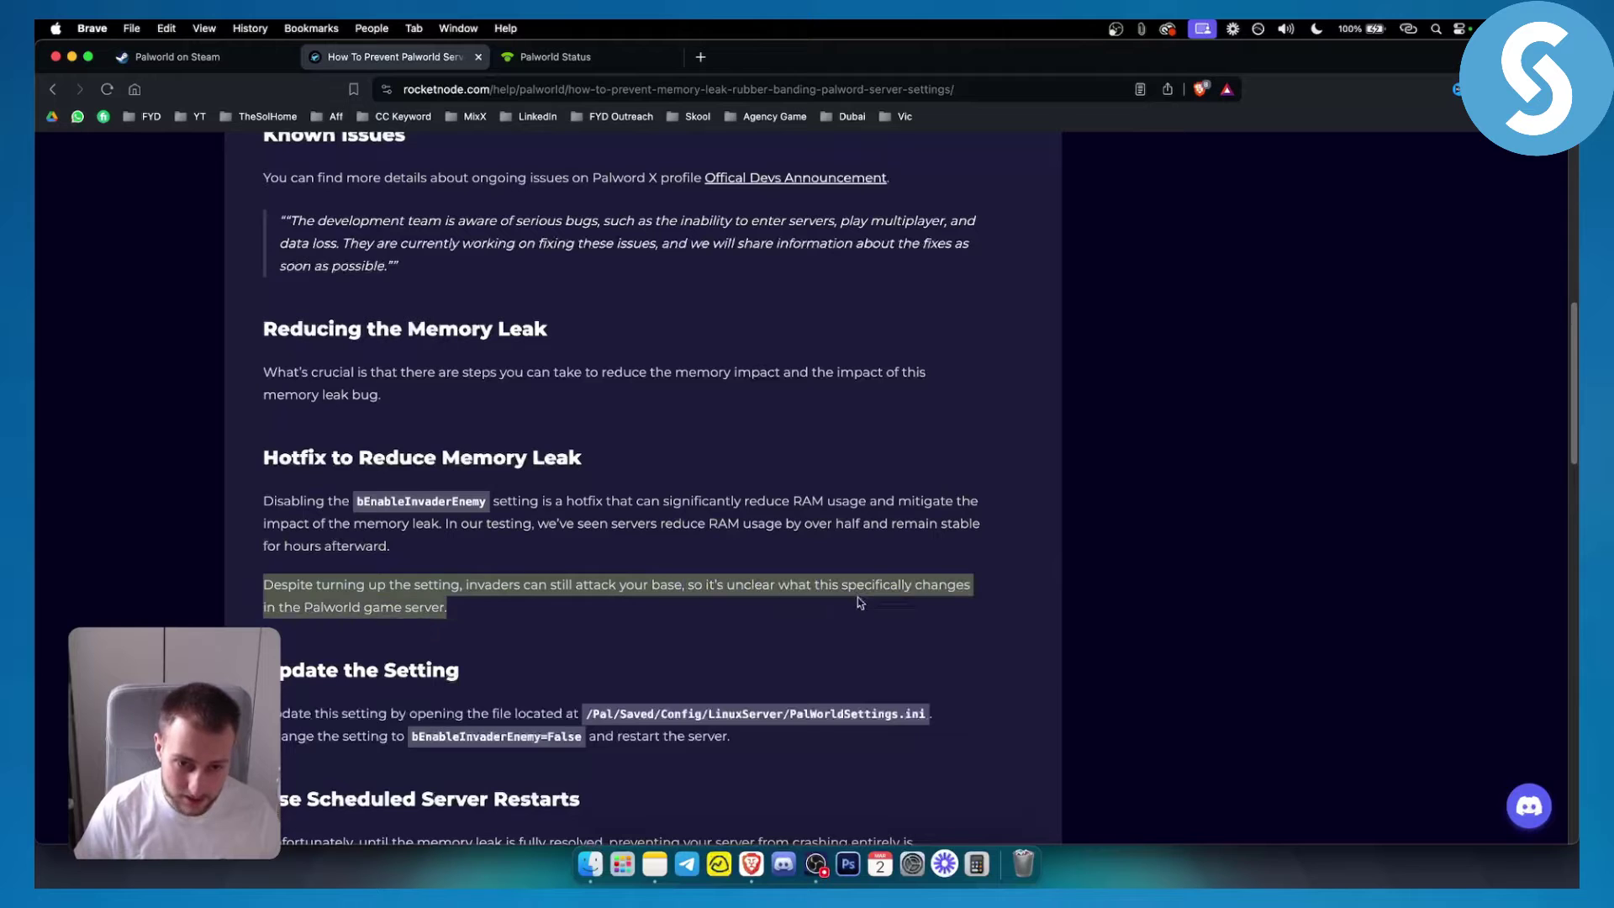
{"action": "left_click", "coordinate": [804, 627]}
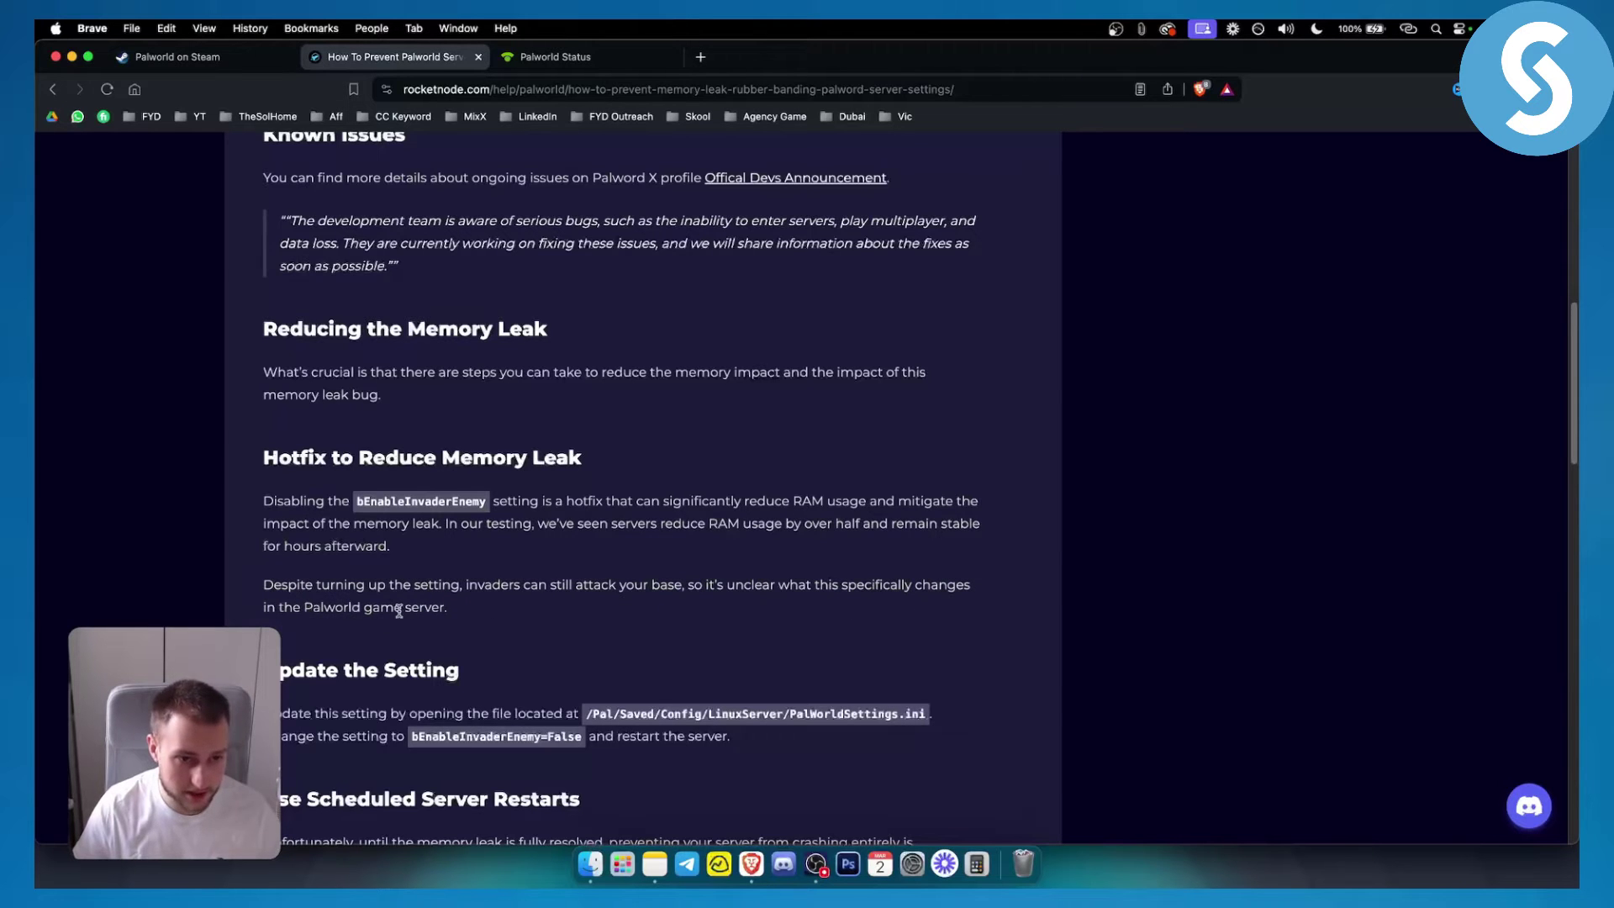
{"action": "scroll", "coordinate": [544, 596], "scroll_direction": "down", "scroll_amount": 2}
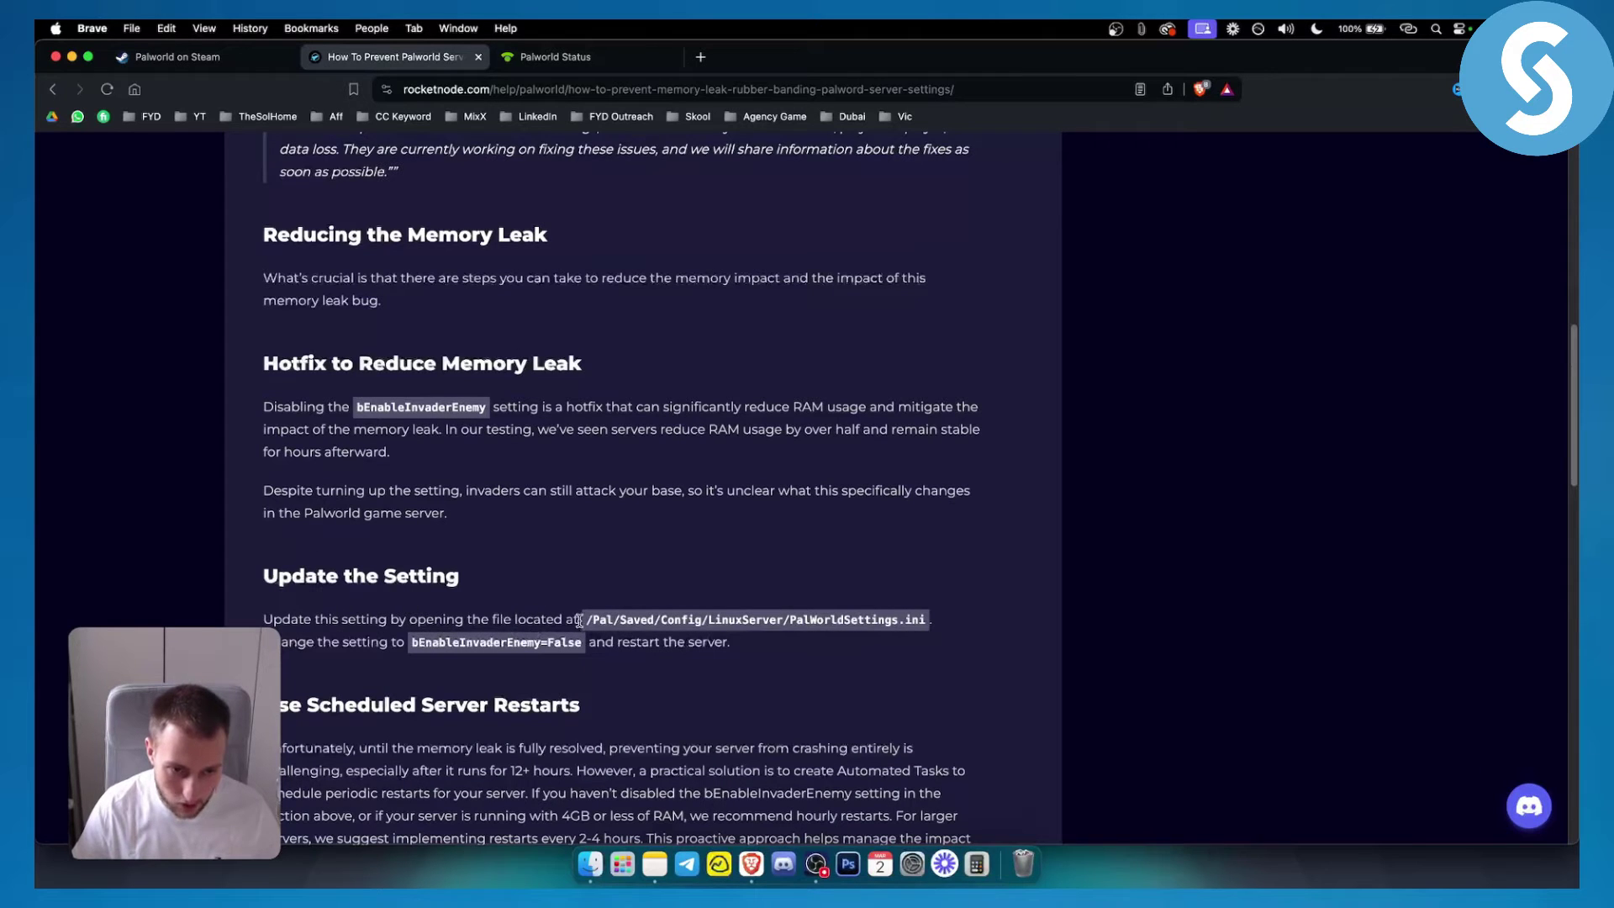
{"action": "left_click_drag", "start_coordinate": [583, 624], "coordinate": [943, 619]}
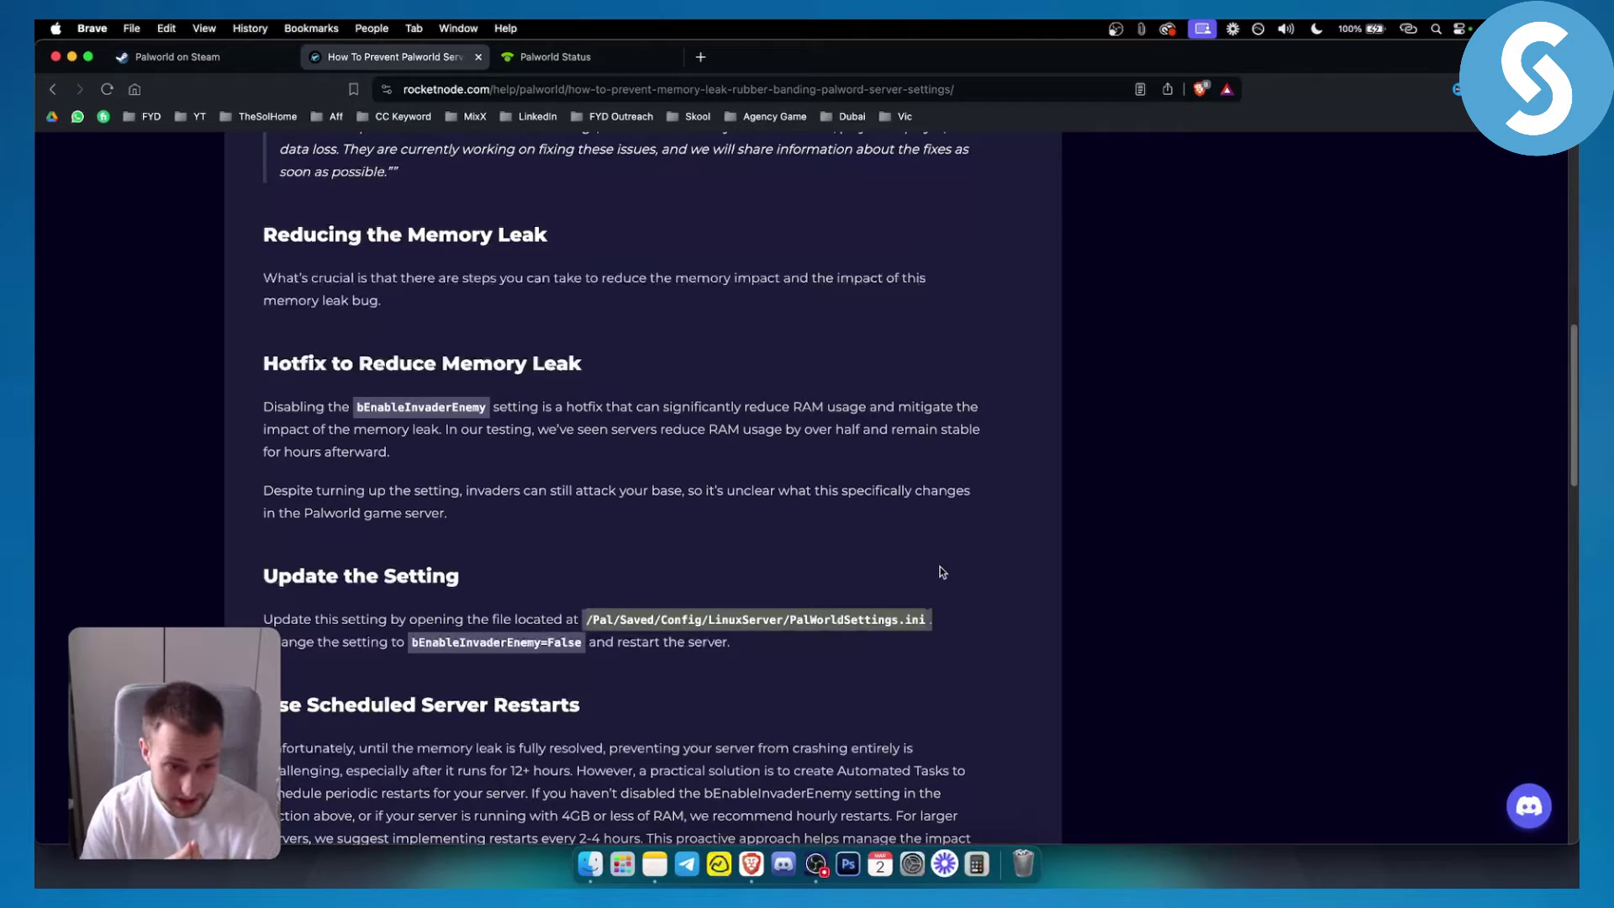
{"action": "left_click_drag", "start_coordinate": [465, 643], "coordinate": [737, 650]}
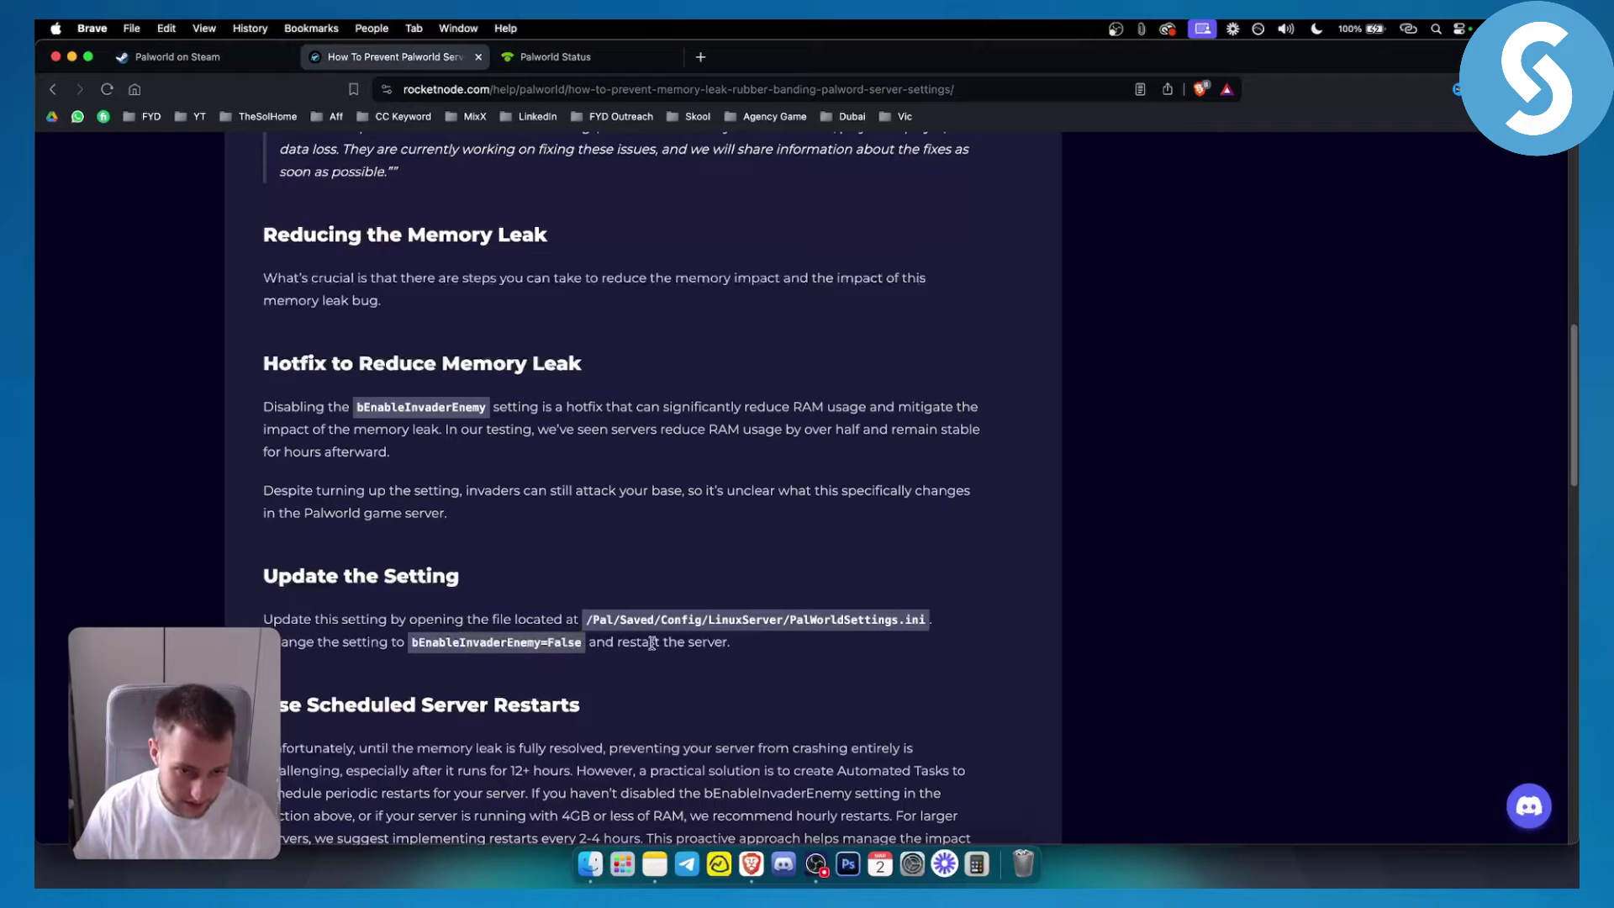
{"action": "left_click", "coordinate": [729, 644]}
{"action": "scroll", "coordinate": [707, 648], "scroll_direction": "down", "scroll_amount": 2}
{"action": "scroll", "coordinate": [678, 652], "scroll_direction": "down", "scroll_amount": 2}
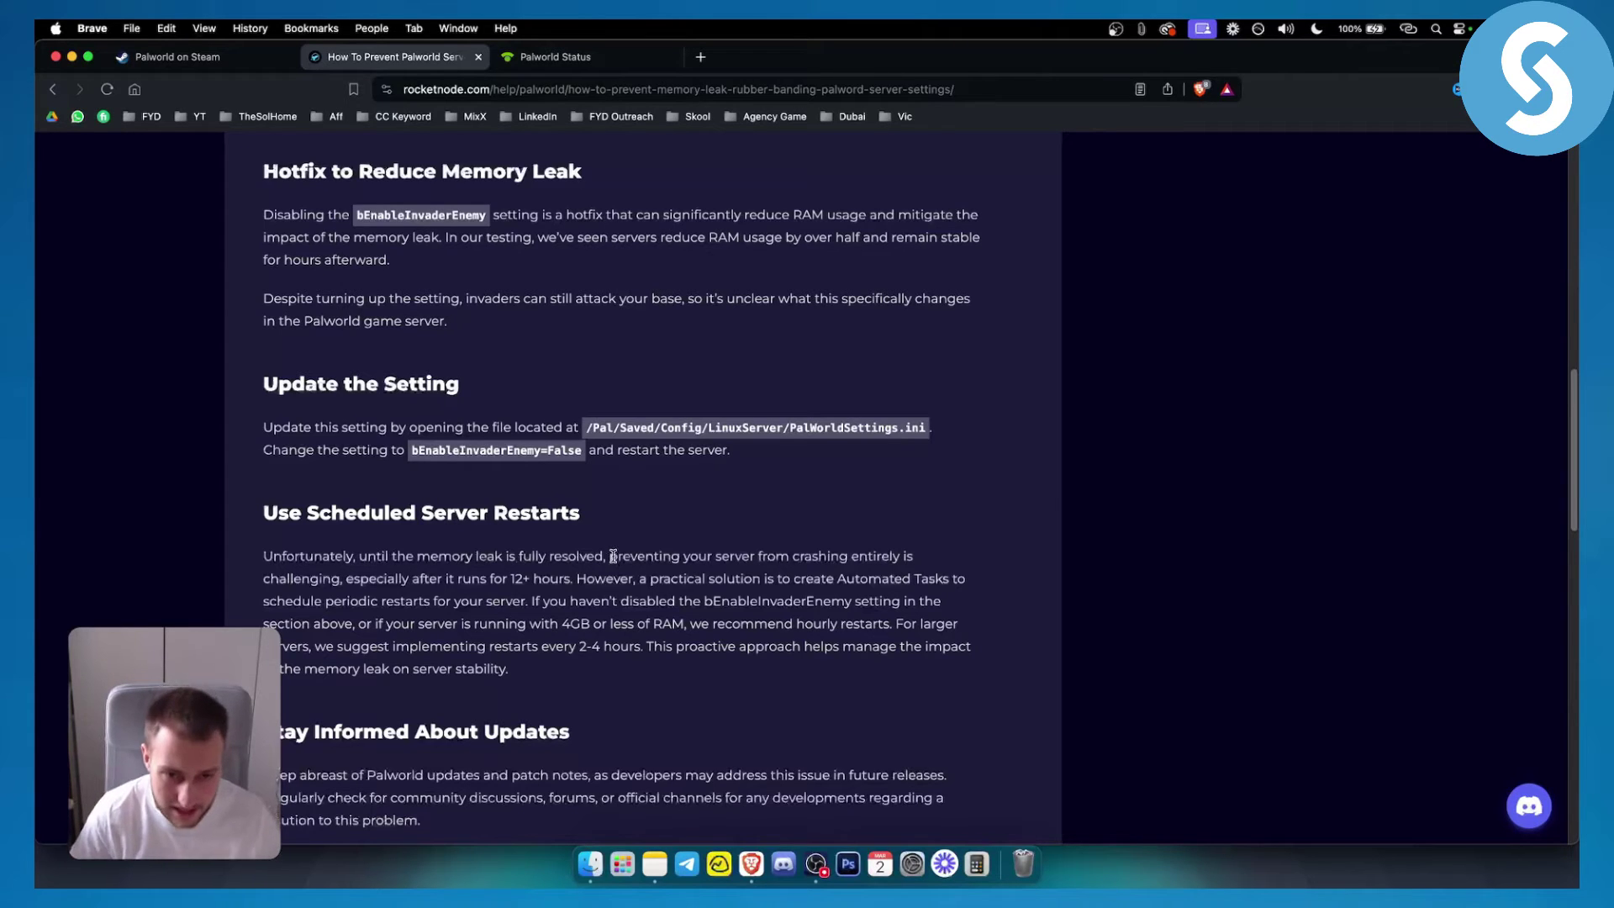
{"action": "left_click_drag", "start_coordinate": [611, 557], "coordinate": [911, 555]}
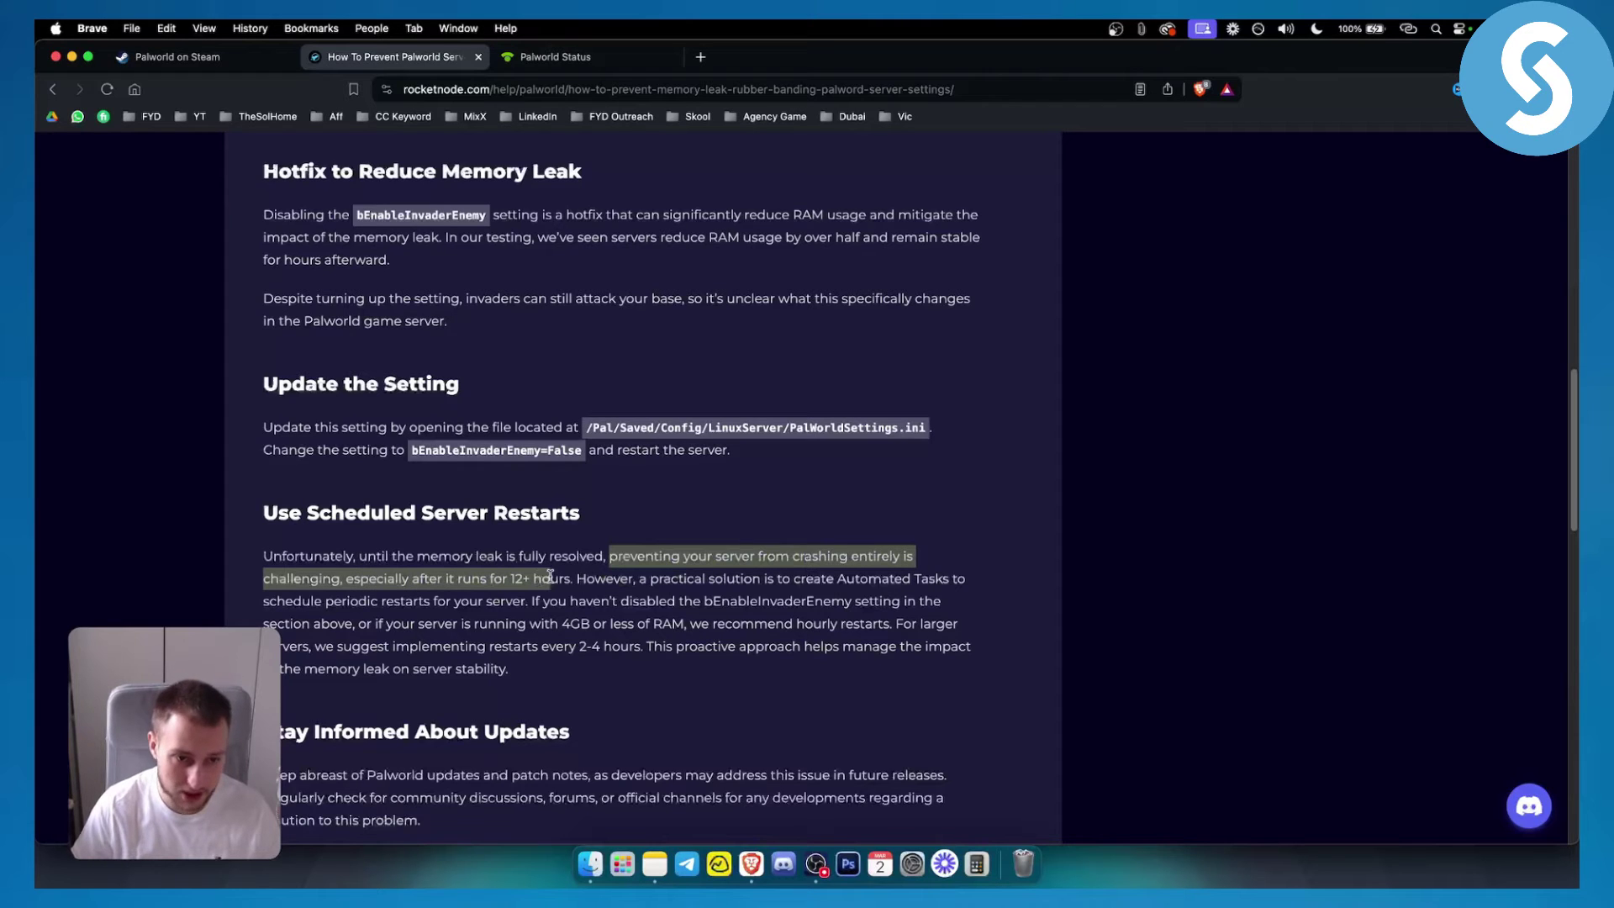
{"action": "left_click_drag", "start_coordinate": [916, 559], "coordinate": [577, 578]}
{"action": "left_click", "coordinate": [578, 578]}
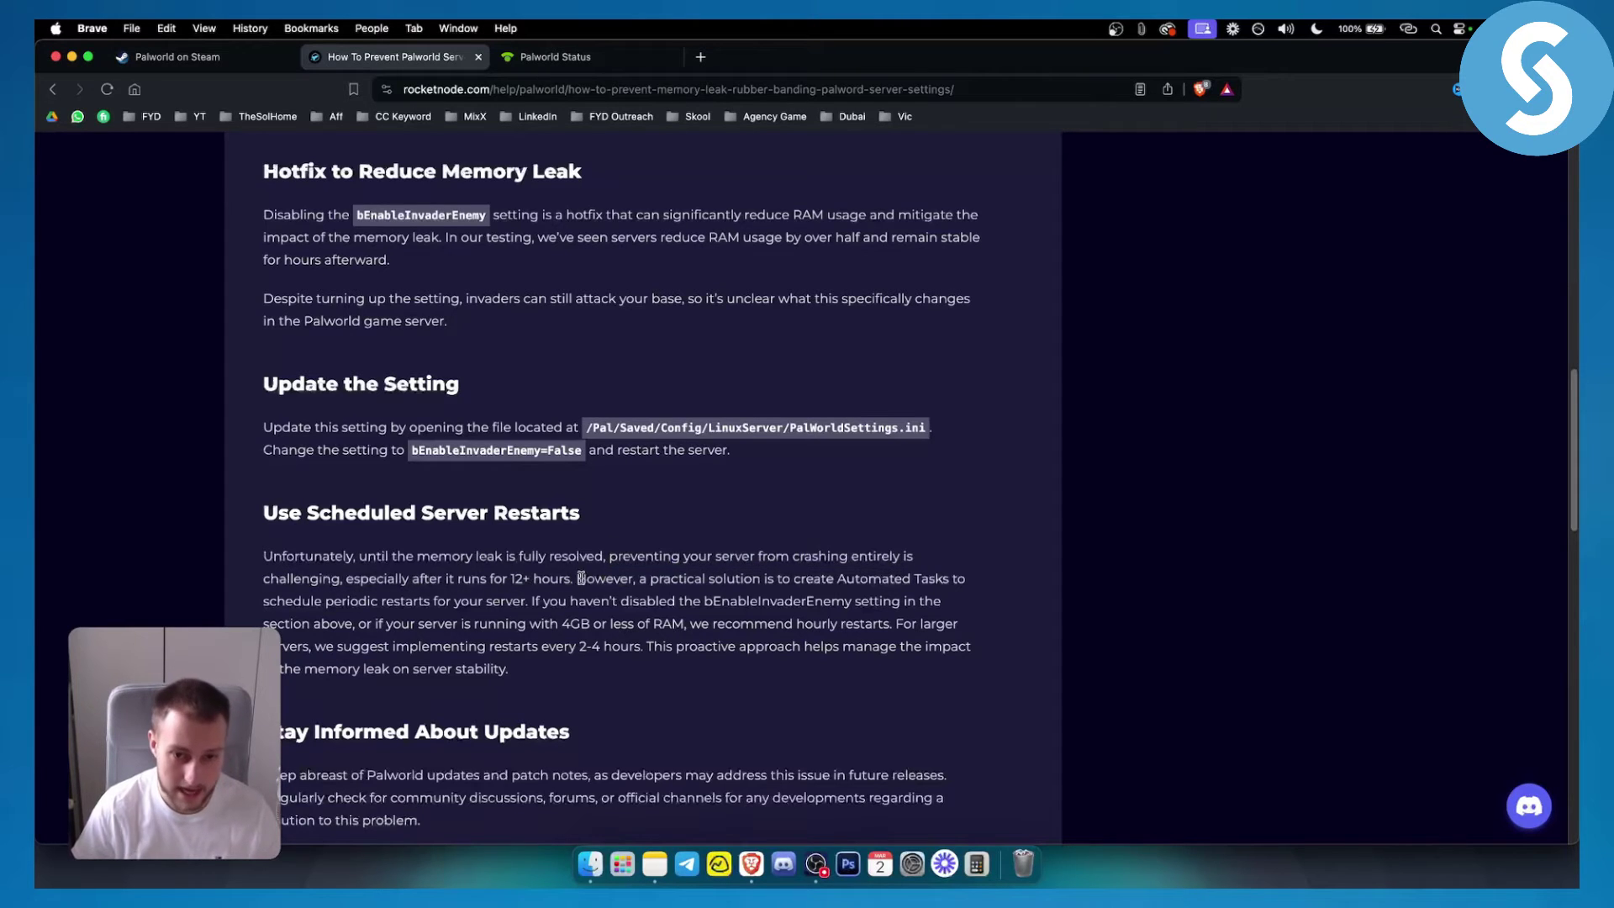
{"action": "left_click_drag", "start_coordinate": [610, 577], "coordinate": [939, 577]}
{"action": "left_click", "coordinate": [943, 579]}
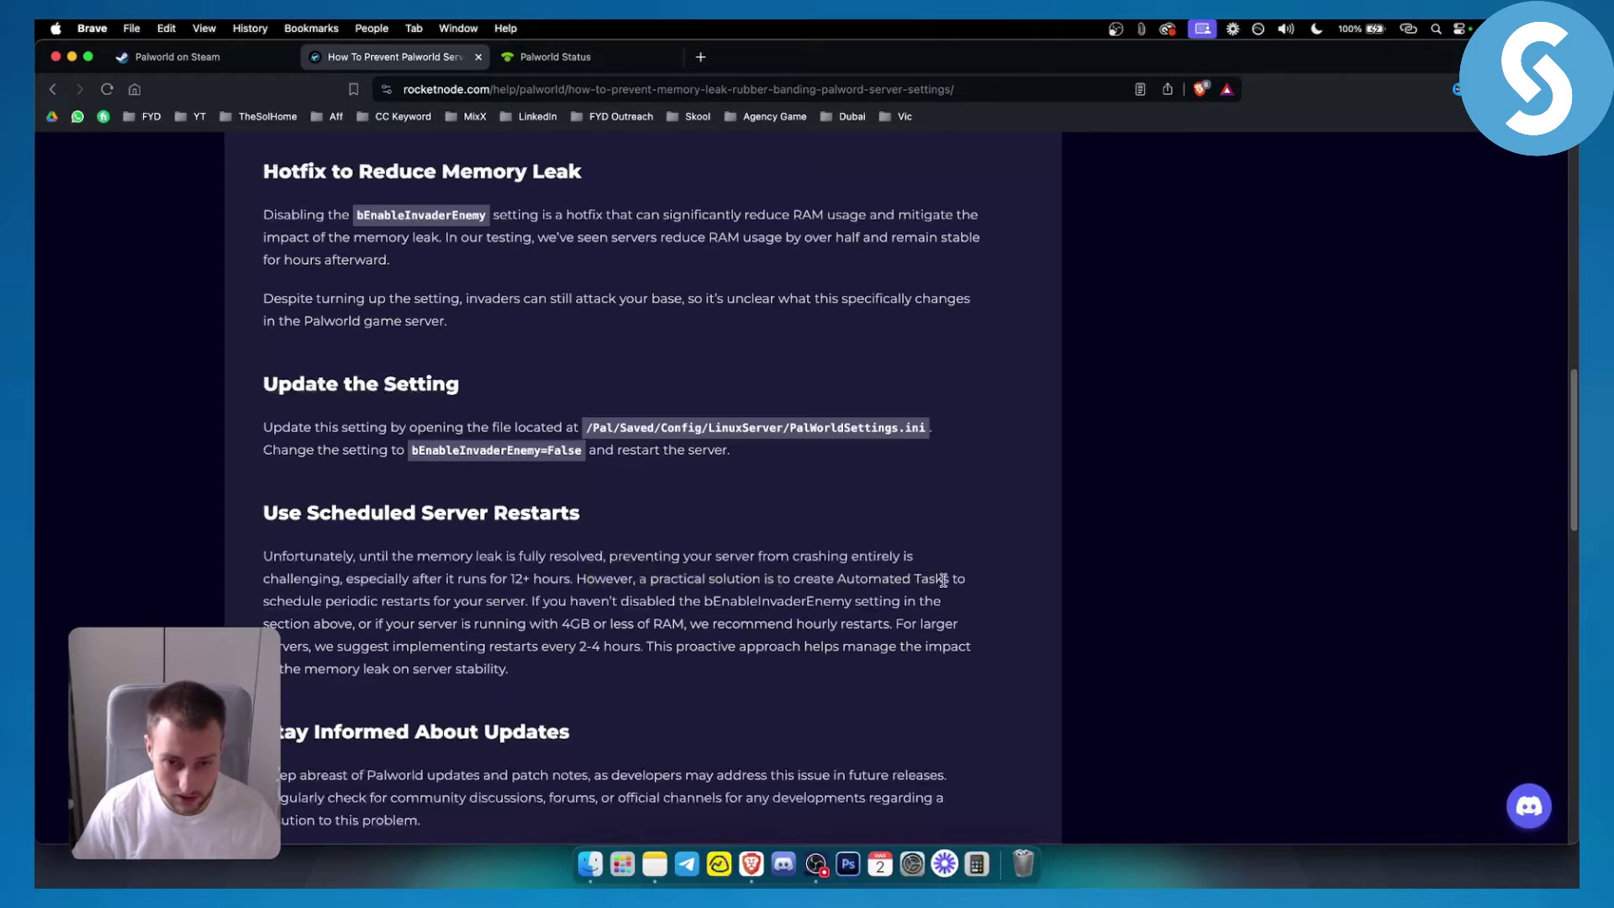
{"action": "mouse_move", "coordinate": [838, 579]}
{"action": "left_mouse_down"}
{"action": "mouse_move", "coordinate": [429, 596]}
{"action": "mouse_move", "coordinate": [524, 593]}
{"action": "left_mouse_up"}
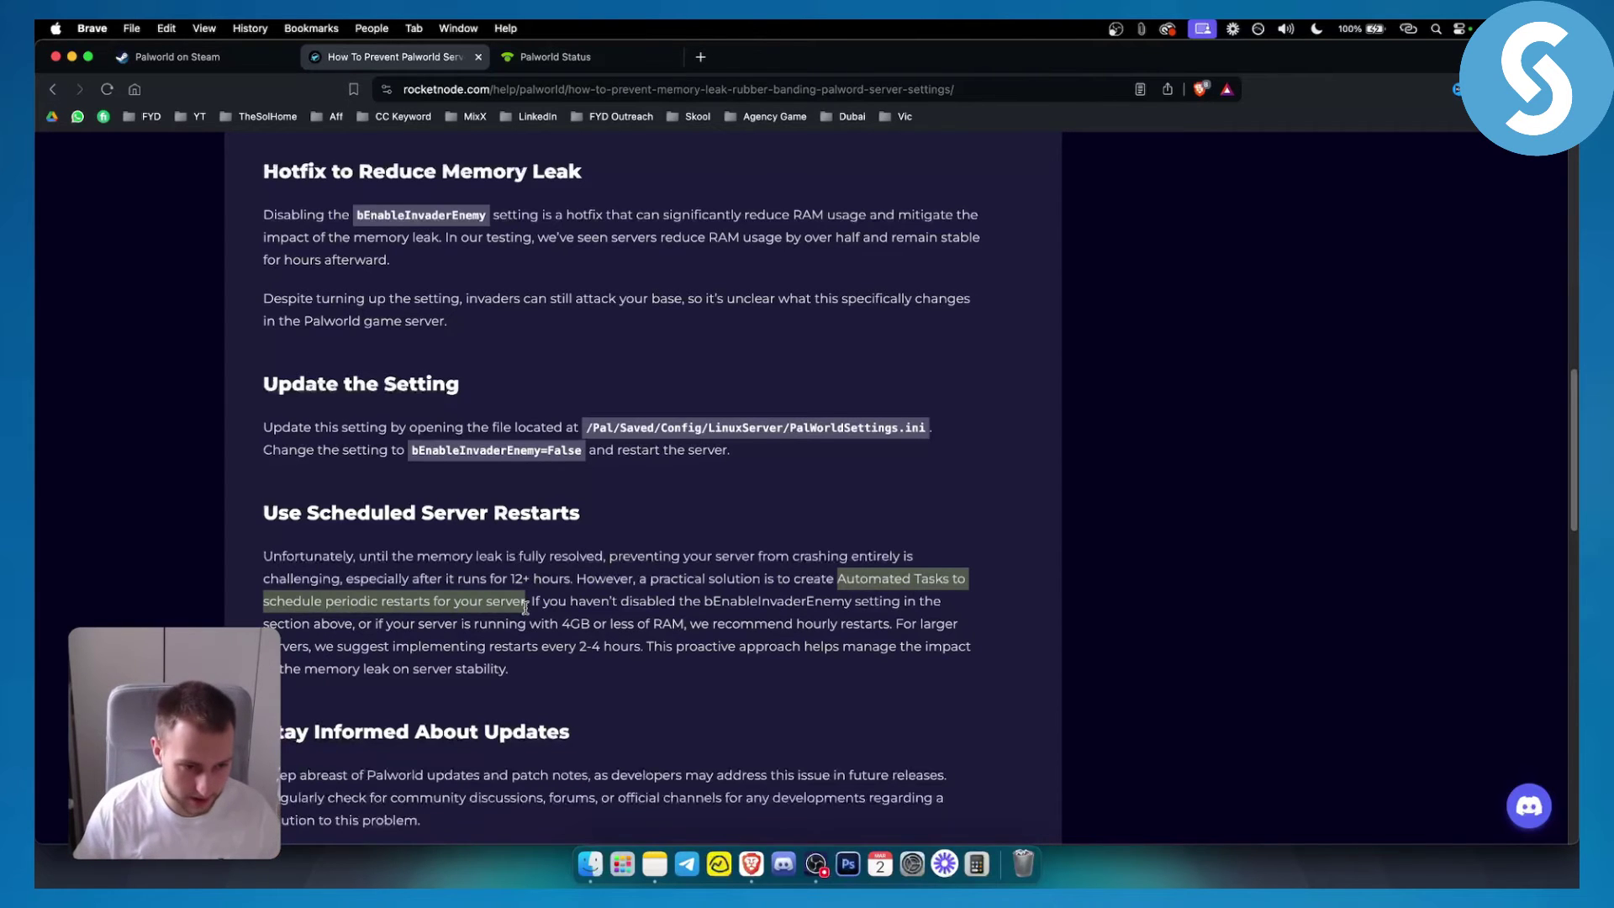
{"action": "left_click", "coordinate": [528, 603]}
{"action": "scroll", "coordinate": [527, 603], "scroll_direction": "up", "scroll_amount": 10}
{"action": "scroll", "coordinate": [528, 606], "scroll_direction": "up", "scroll_amount": 3}
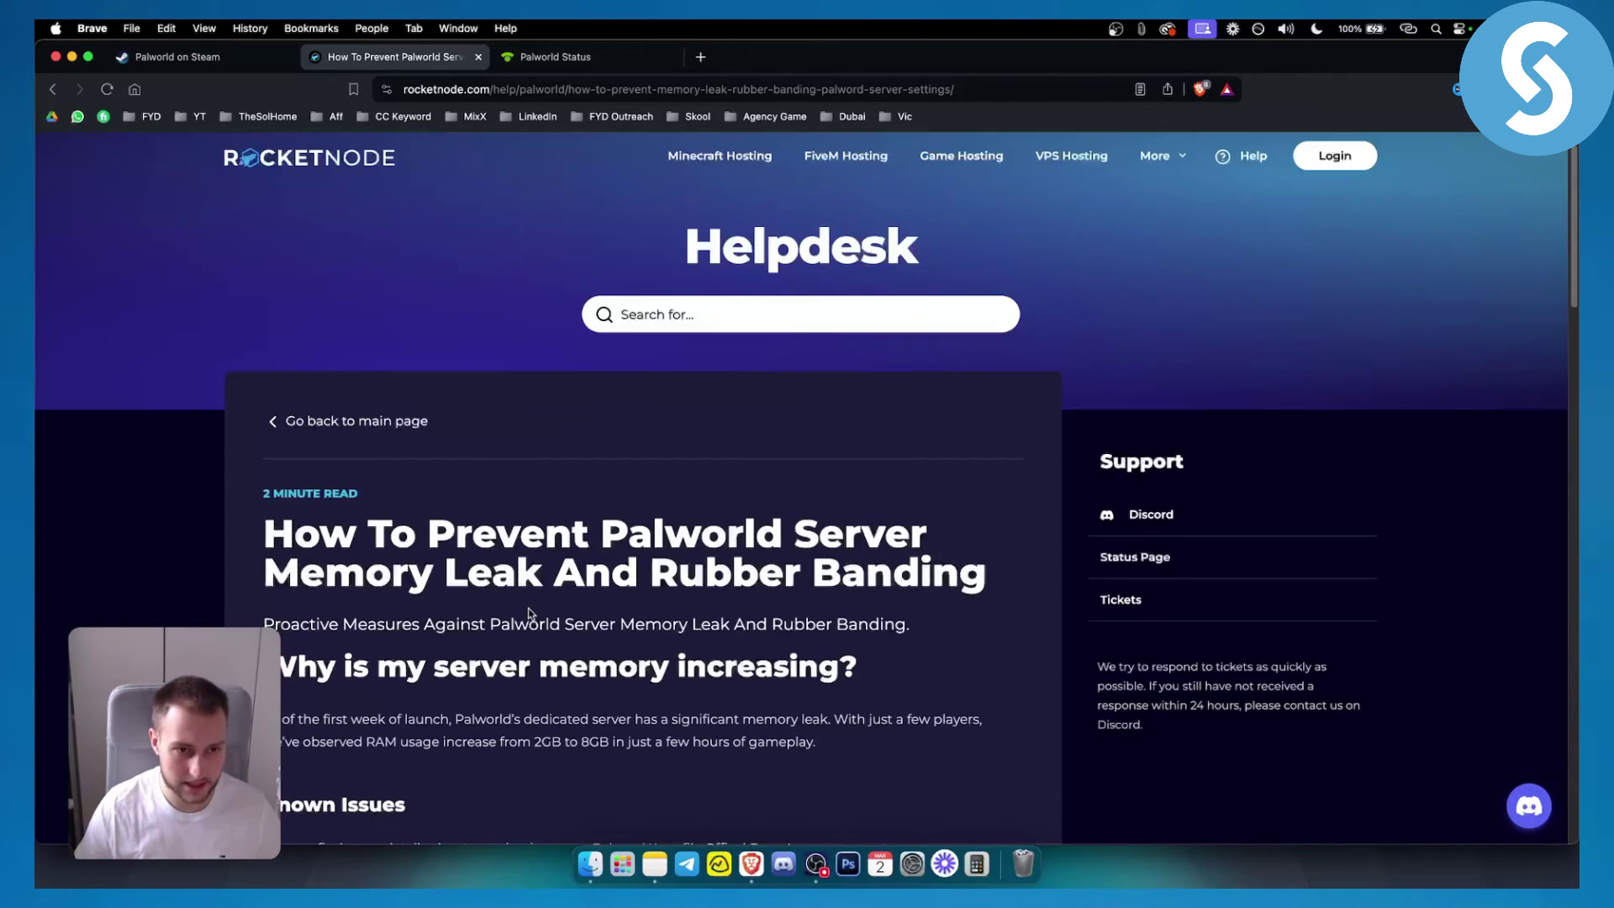
{"action": "scroll", "coordinate": [527, 610], "scroll_direction": "down", "scroll_amount": 3}
{"action": "scroll", "coordinate": [528, 615], "scroll_direction": "down", "scroll_amount": 2}
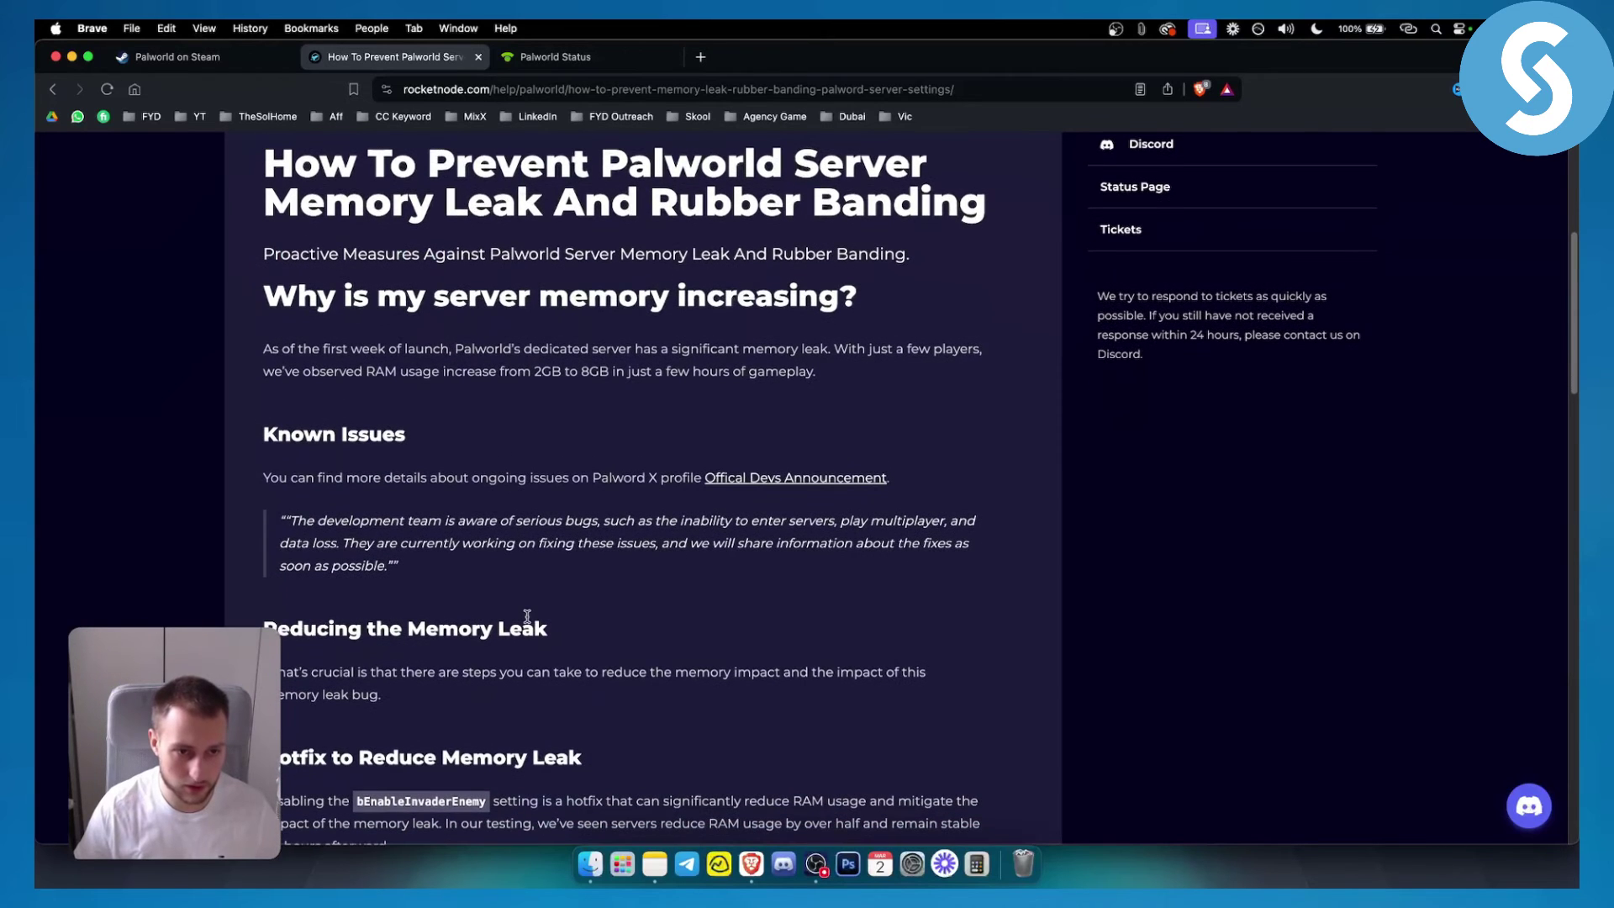
{"action": "mouse_move", "coordinate": [289, 520]}
{"action": "left_mouse_down"}
{"action": "mouse_move", "coordinate": [944, 519]}
{"action": "mouse_move", "coordinate": [661, 542]}
{"action": "left_mouse_up"}
{"action": "left_click", "coordinate": [659, 543]}
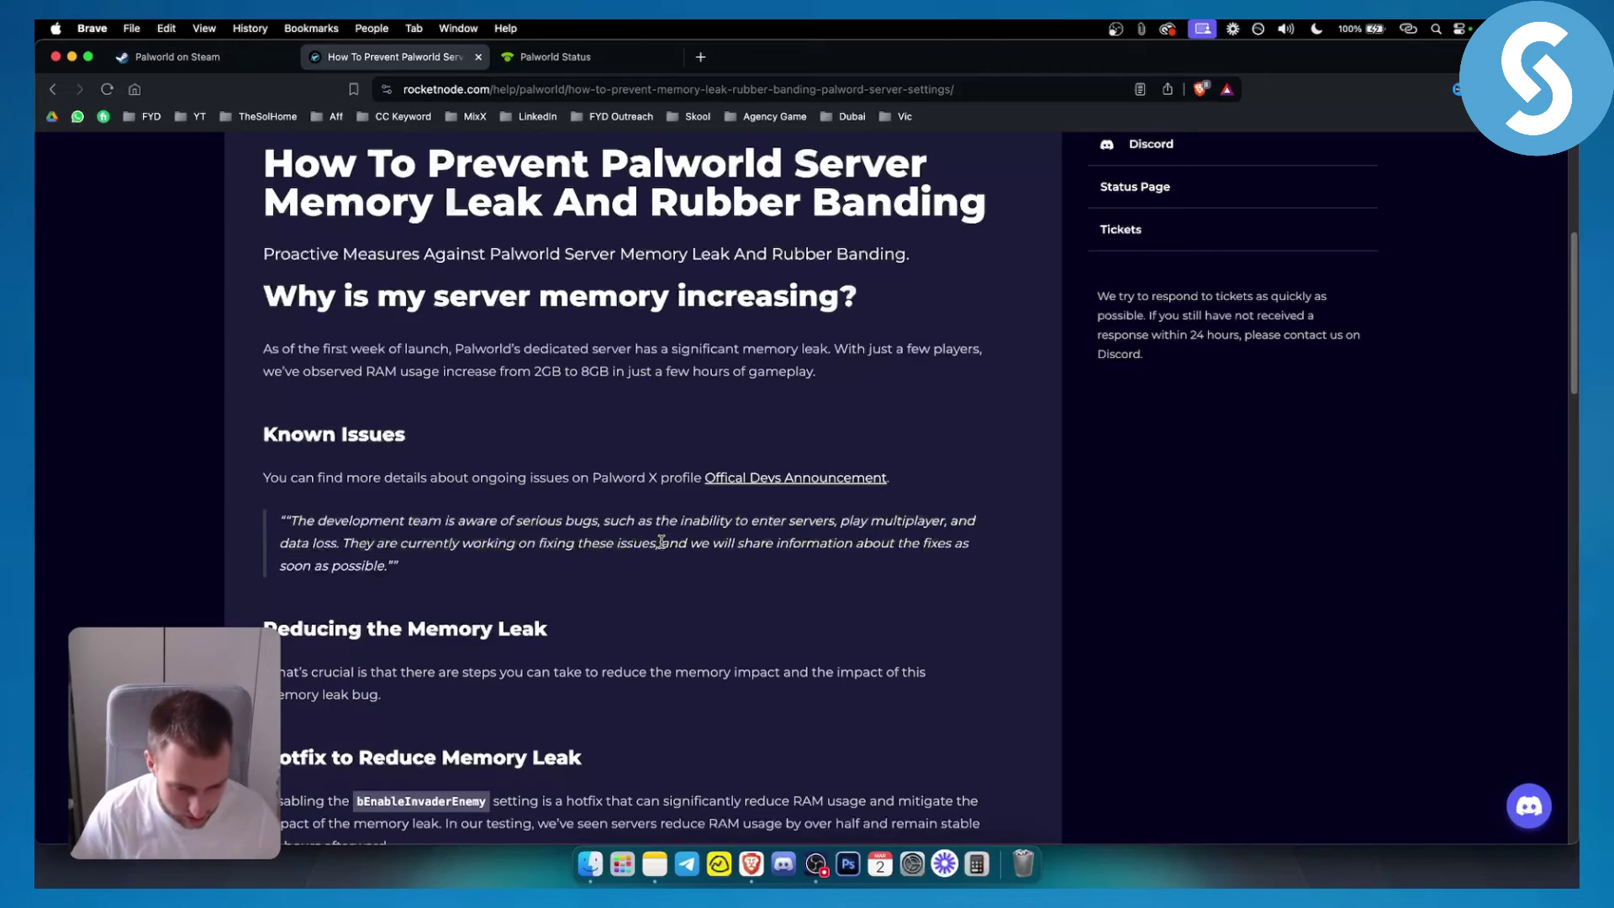